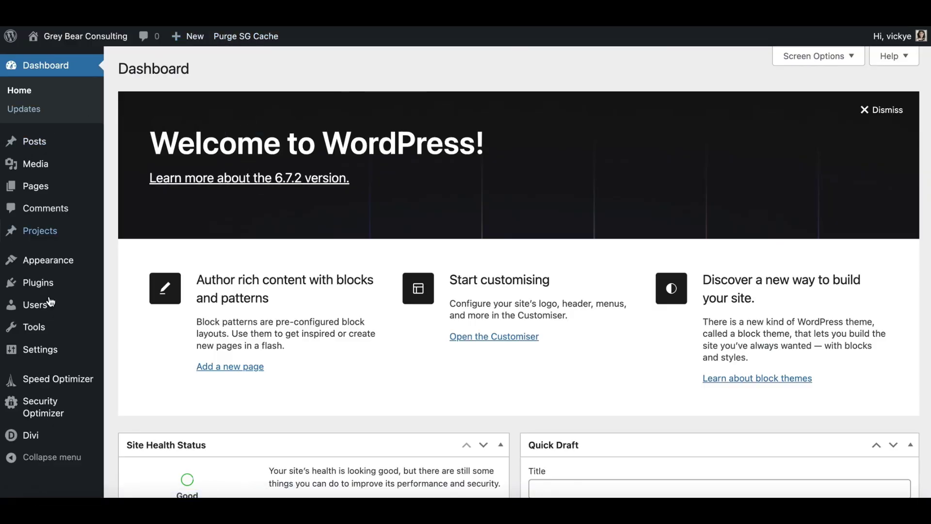
mouse_move(33, 447)
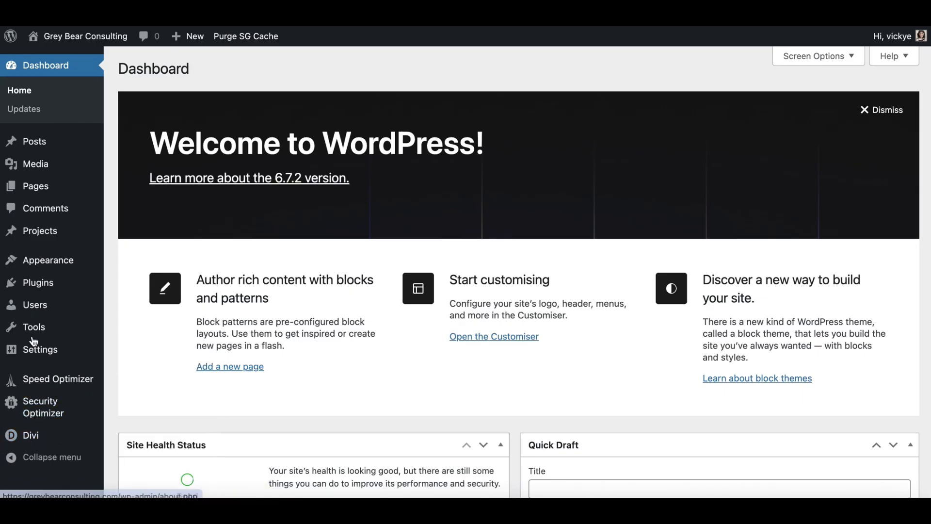
mouse_move(40, 410)
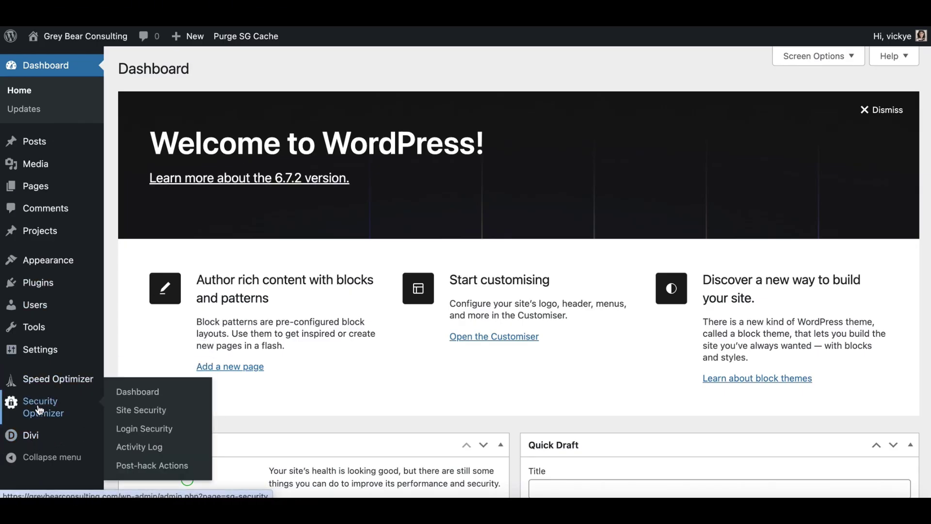
- Search the directory of new plugins for wordfence
mouse_move(45, 384)
mouse_move(53, 288)
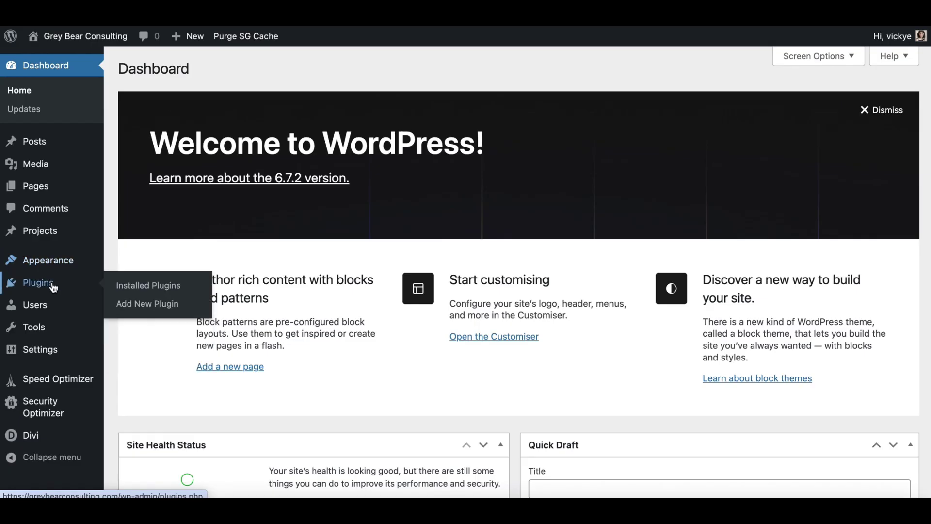
click(141, 302)
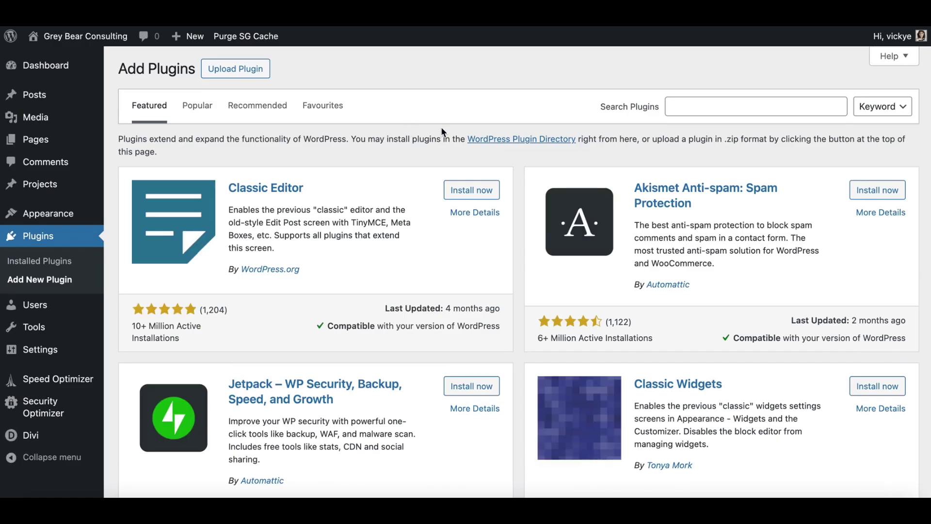
click(691, 105)
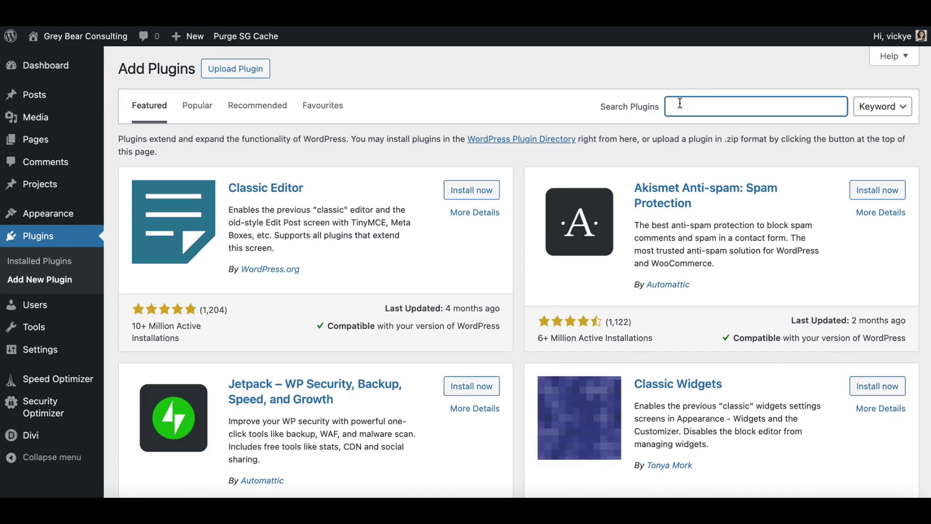
text(wordfence)
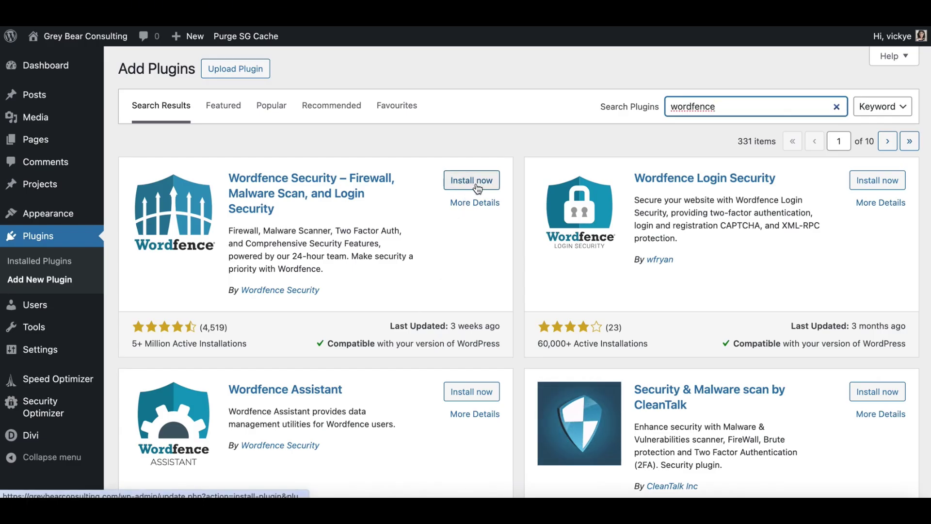
mouse_move(103, 346)
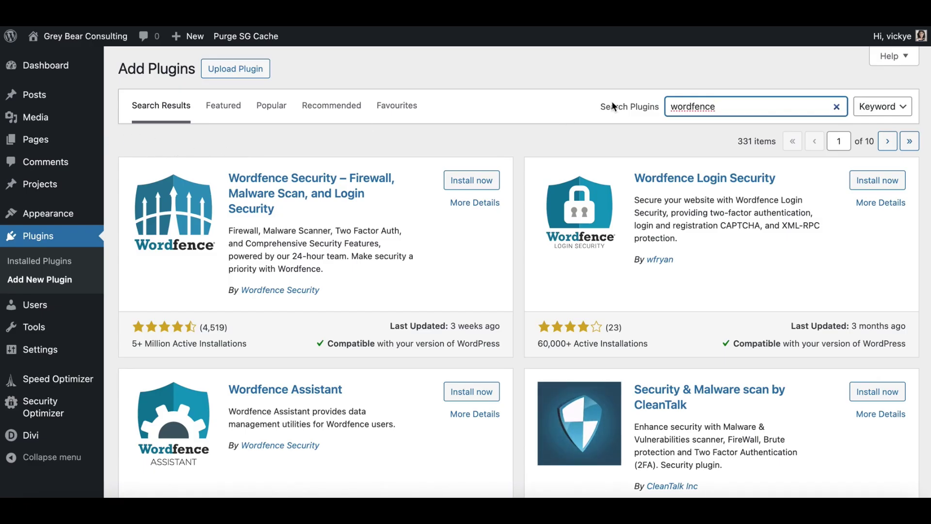
- Search for yoast, install and activate the Yoast SEO plugin, and open the list of installed plugins
double_click(693, 99)
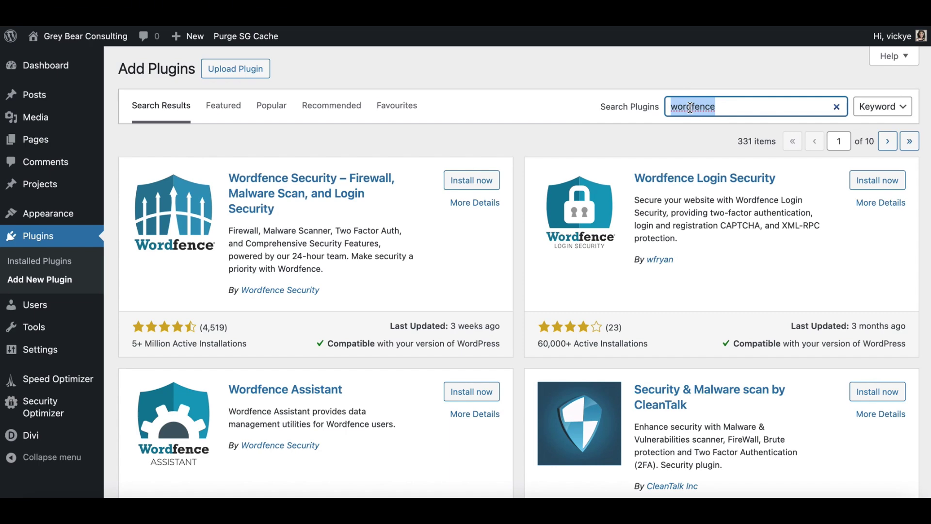
text(yoast)
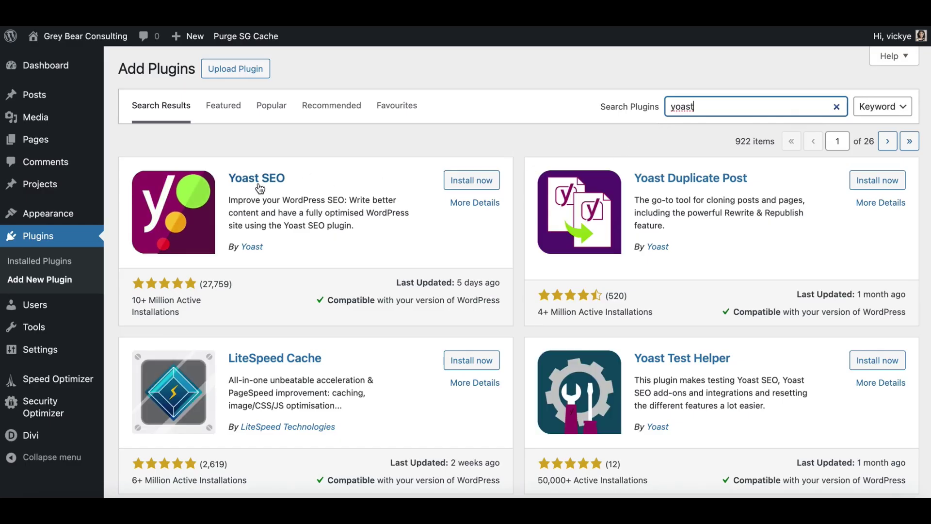
click(476, 188)
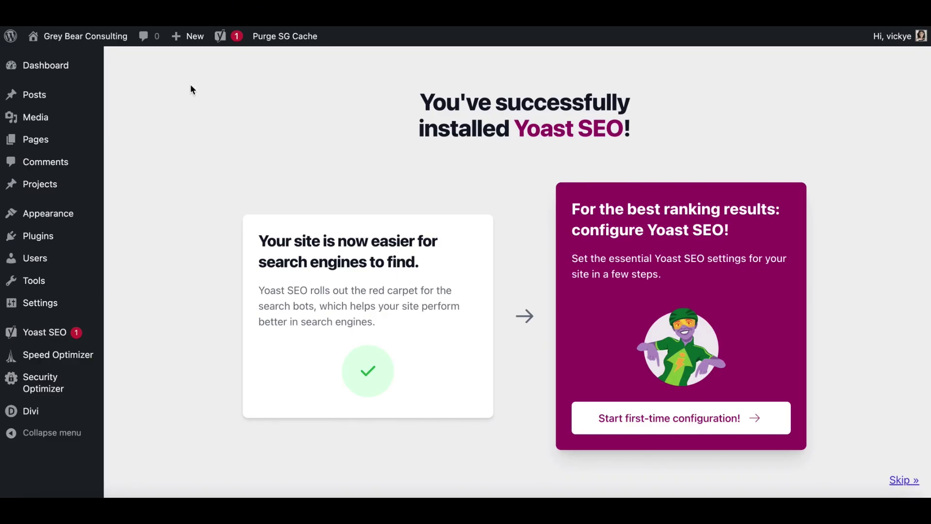
mouse_move(45, 223)
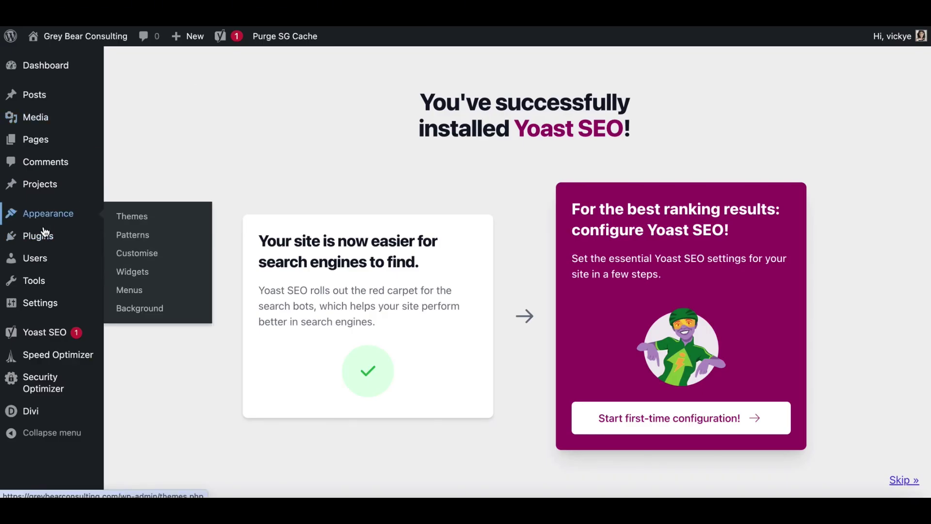
click(134, 245)
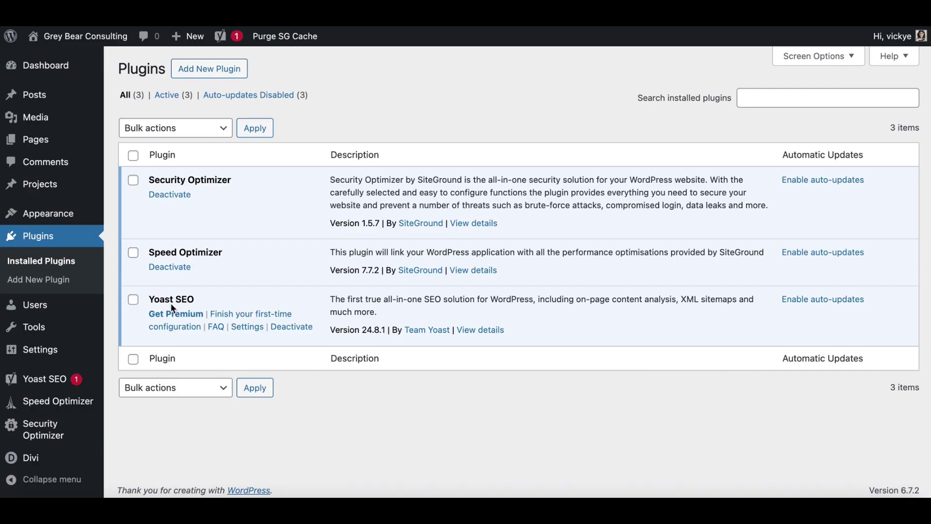
- Search the new plugins for admin, and install and activate Admin and Site Enhancements (ASE)
click(53, 280)
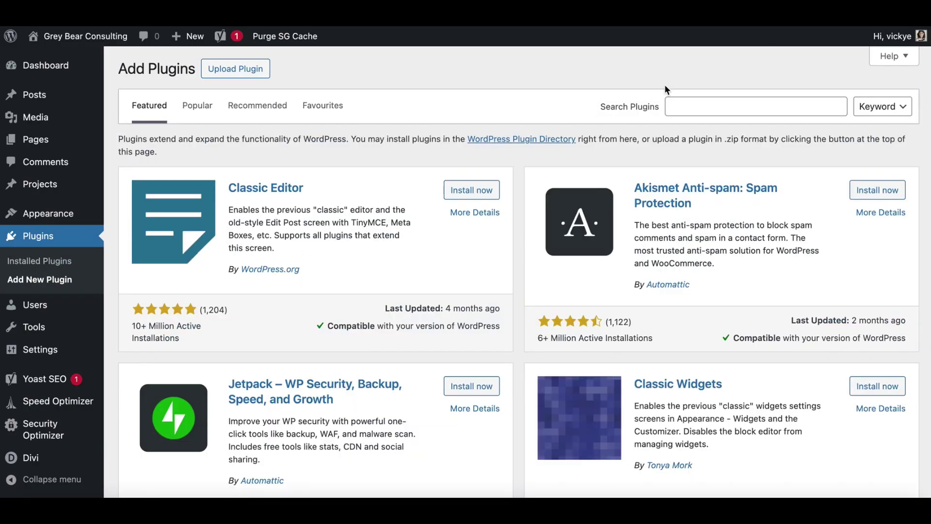
click(686, 106)
text(admin)
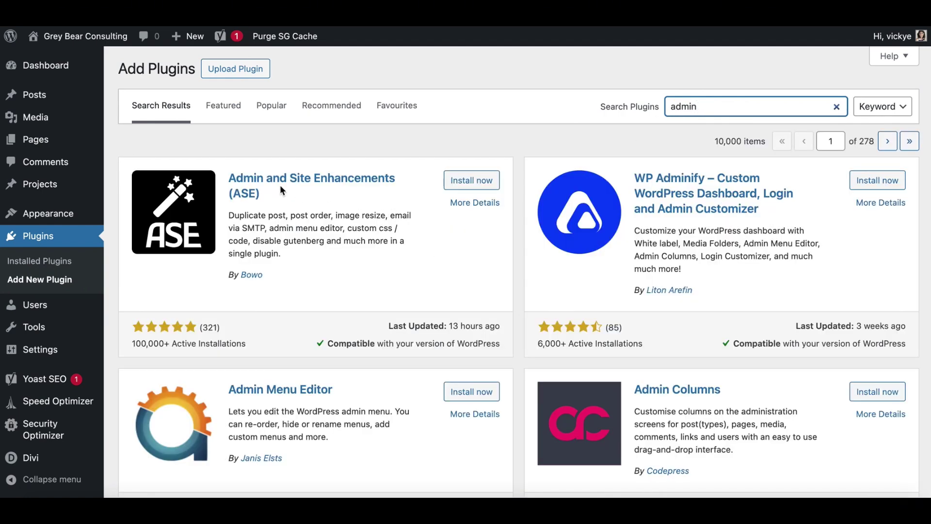
click(475, 183)
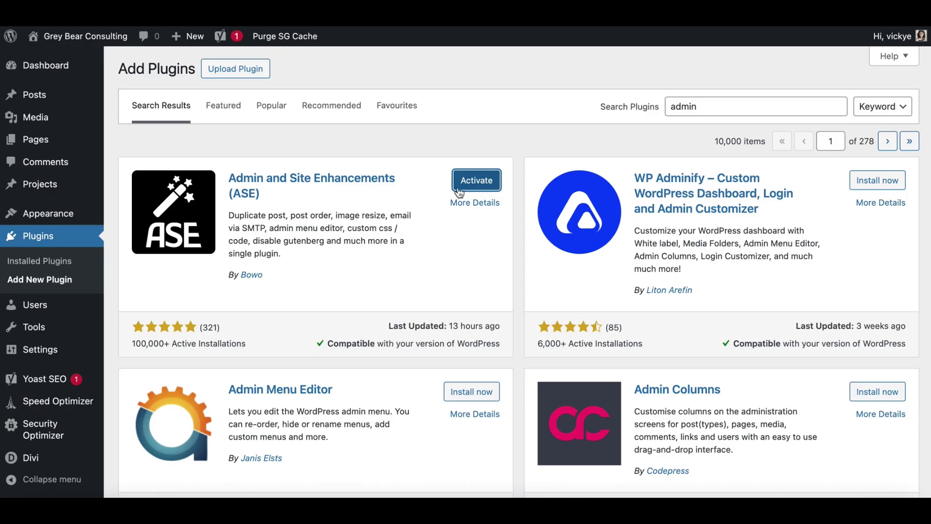
click(475, 180)
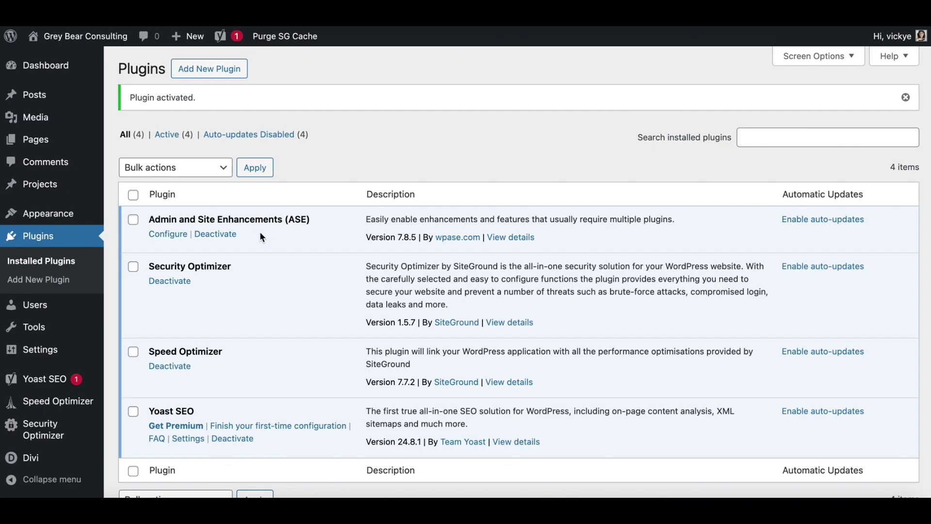
- Open the configuration of Admin and Site Enhancements and examine its Content Management, Admin Interface and Log In/Out | Register options
click(175, 235)
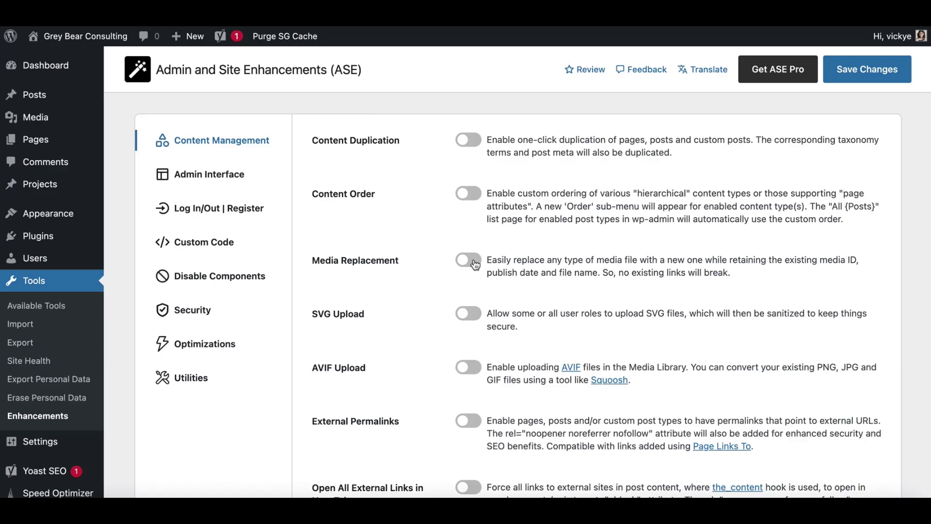
click(213, 179)
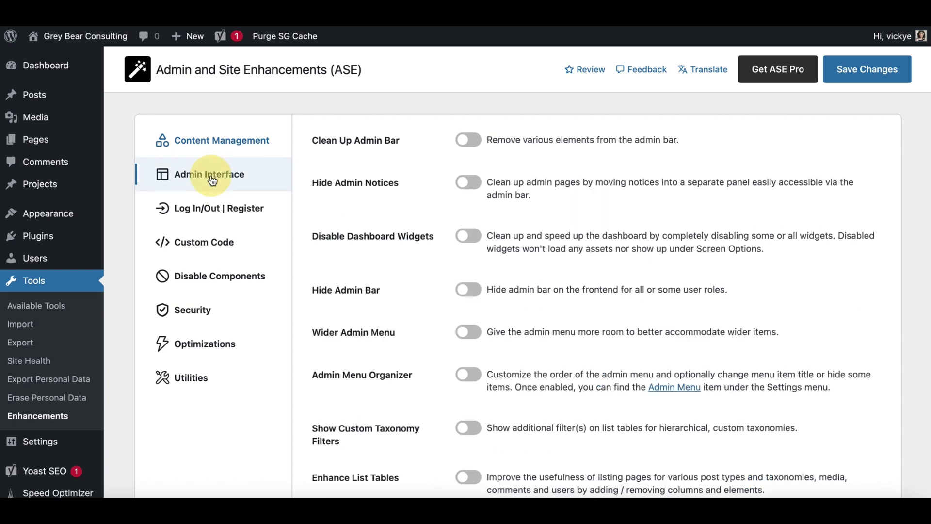
click(226, 212)
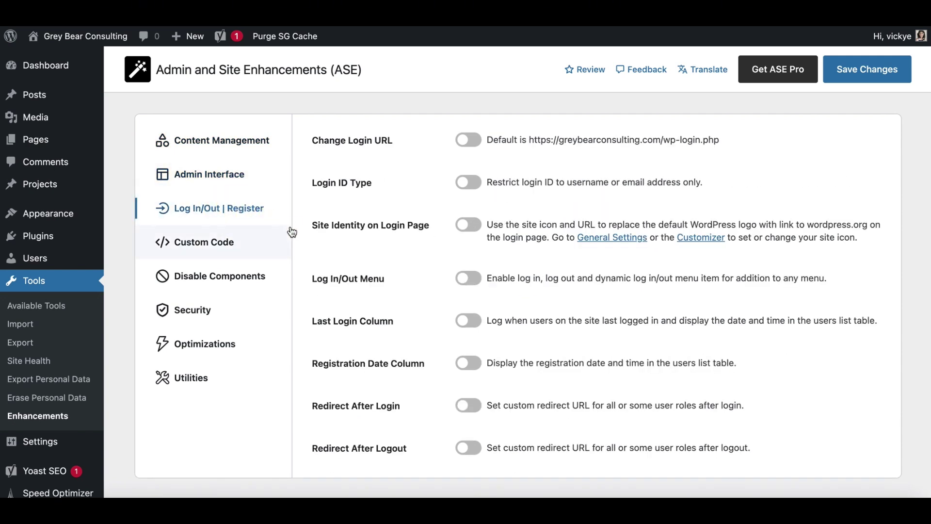
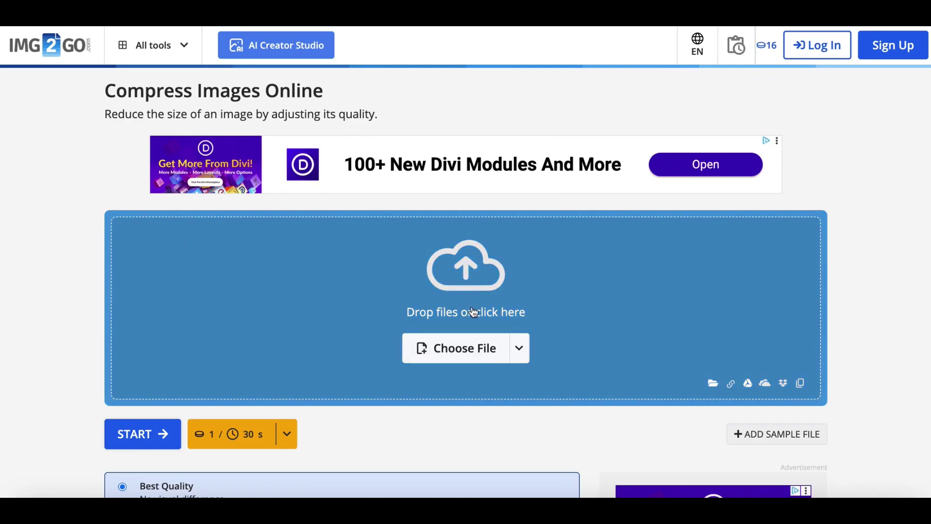
- On the IMG2GO image compression page, set the custom quality to about 75% and review the image resizing options
scroll(467, 313, down, 5)
scroll(467, 313, down, 1)
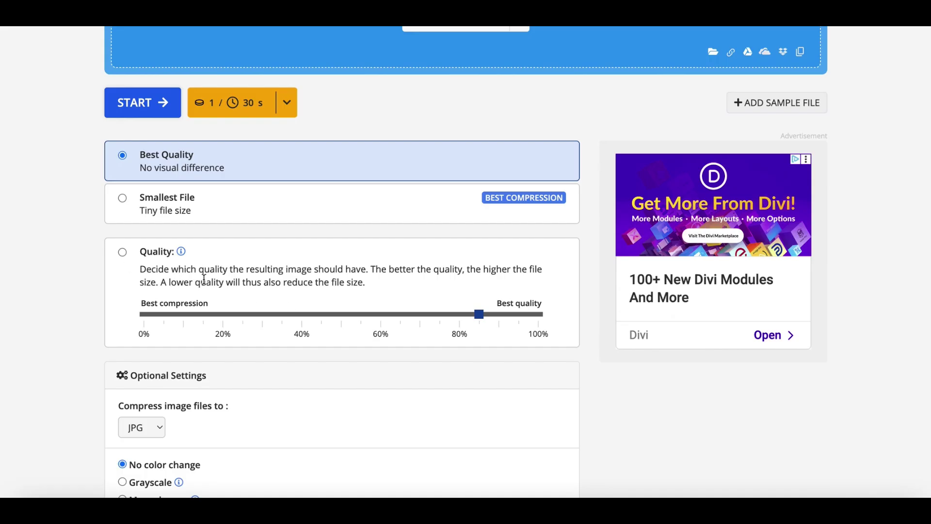
mouse_move(480, 315)
mouse_down()
mouse_move(436, 316)
mouse_move(465, 315)
mouse_up()
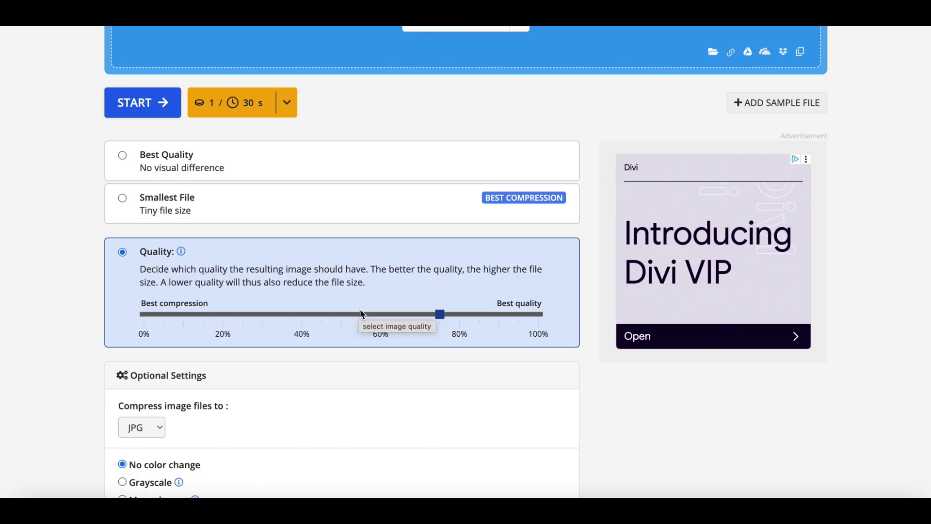
scroll(360, 310, down, 3)
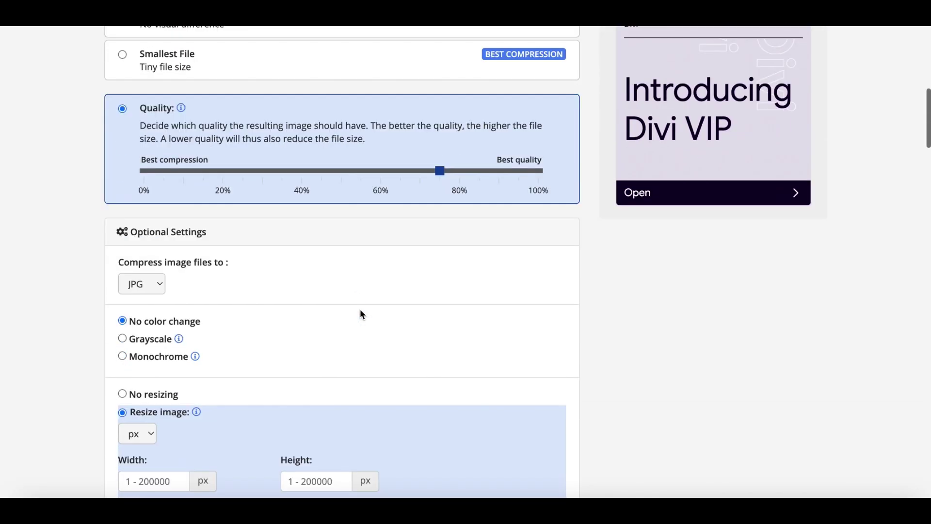
scroll(361, 314, down, 3)
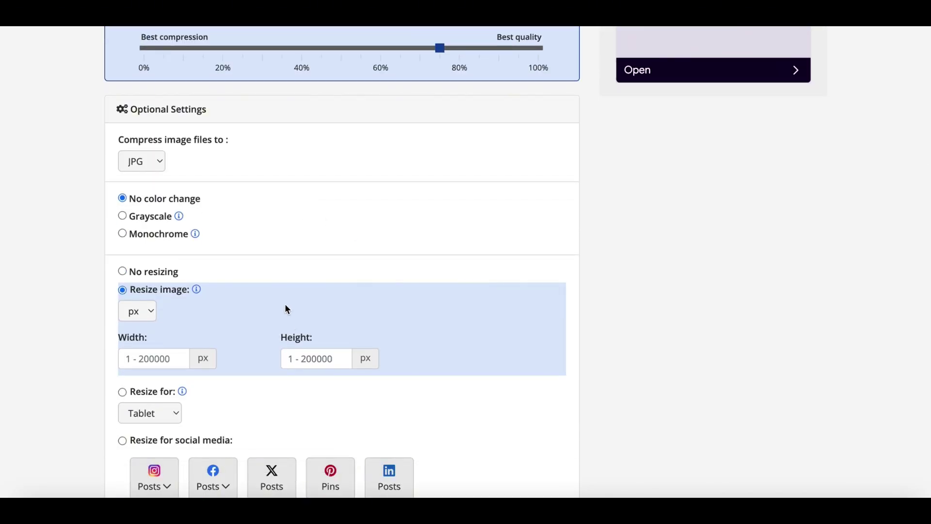
scroll(286, 305, up, 10)
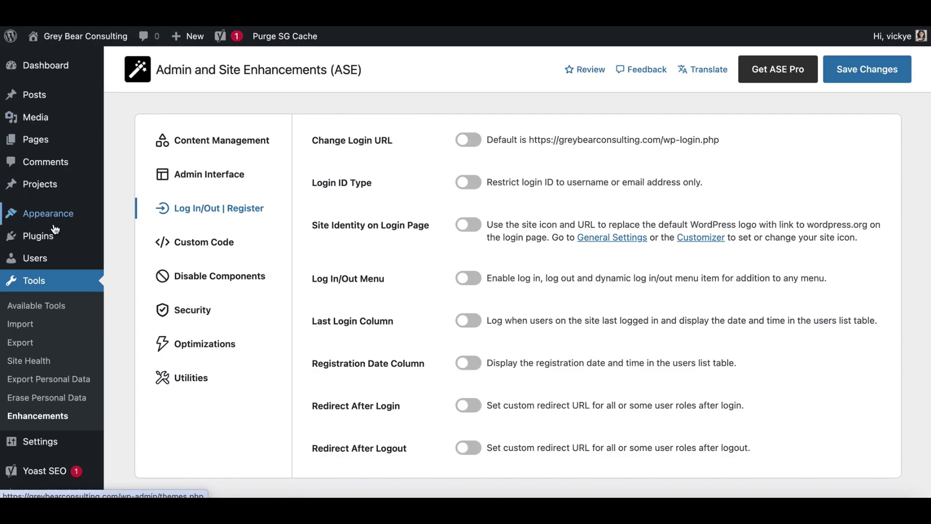
- Back in WordPress, search the new plugins for updraftplus, and install and activate UpdraftPlus: WP Backup & Migration Plugin
mouse_move(48, 238)
click(140, 259)
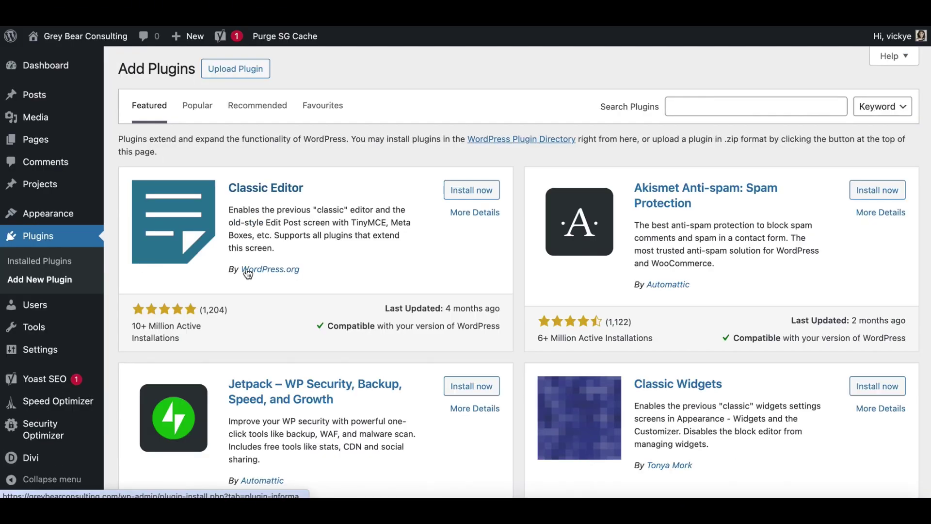
click(700, 106)
text(updraftplus)
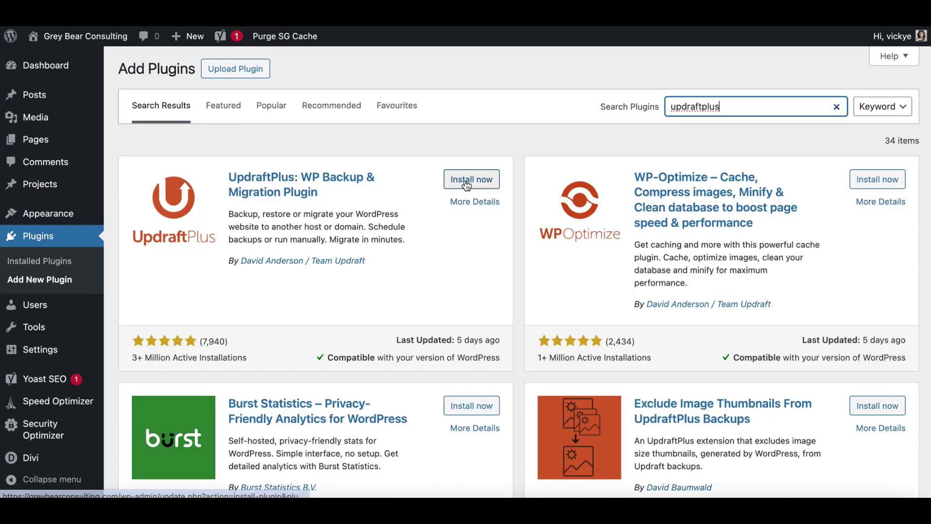
click(468, 179)
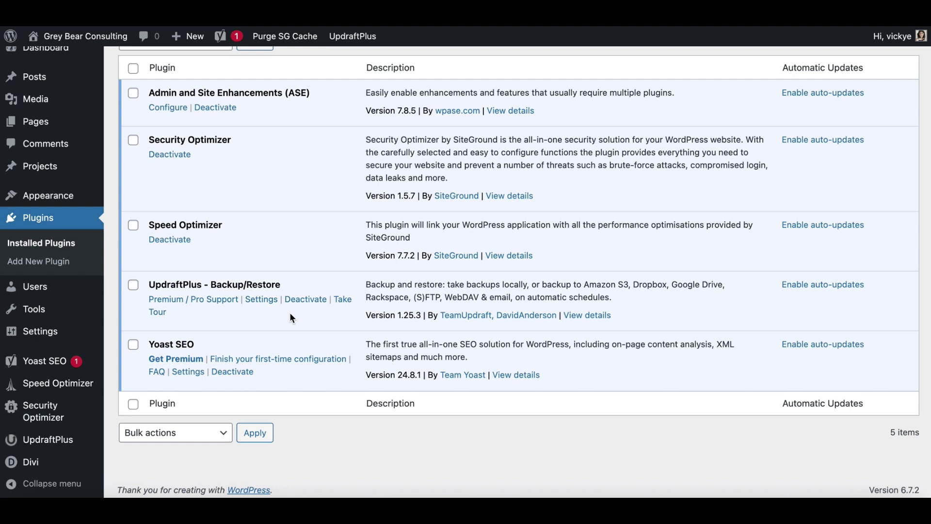
- Open the UpdraftPlus settings and examine the file and database backup schedules and the remote storage choices
click(262, 299)
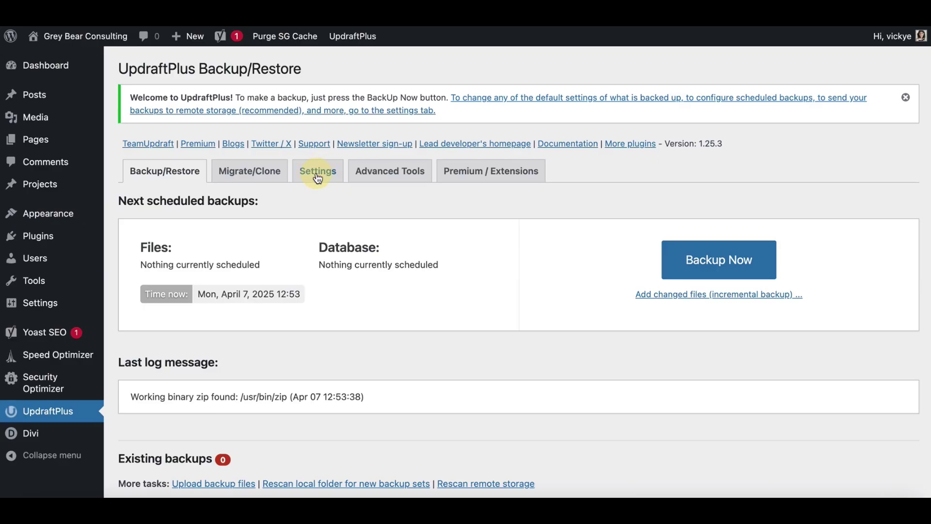
click(335, 180)
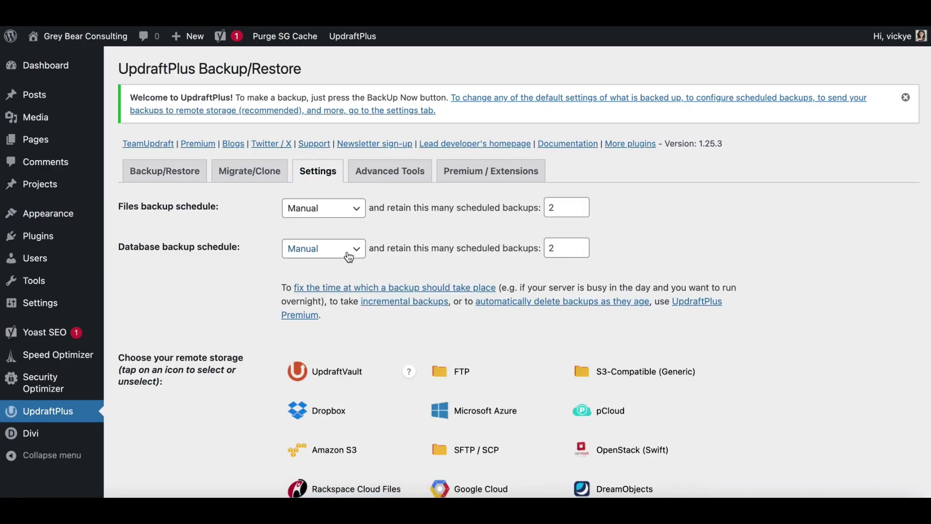
scroll(340, 252, down, 3)
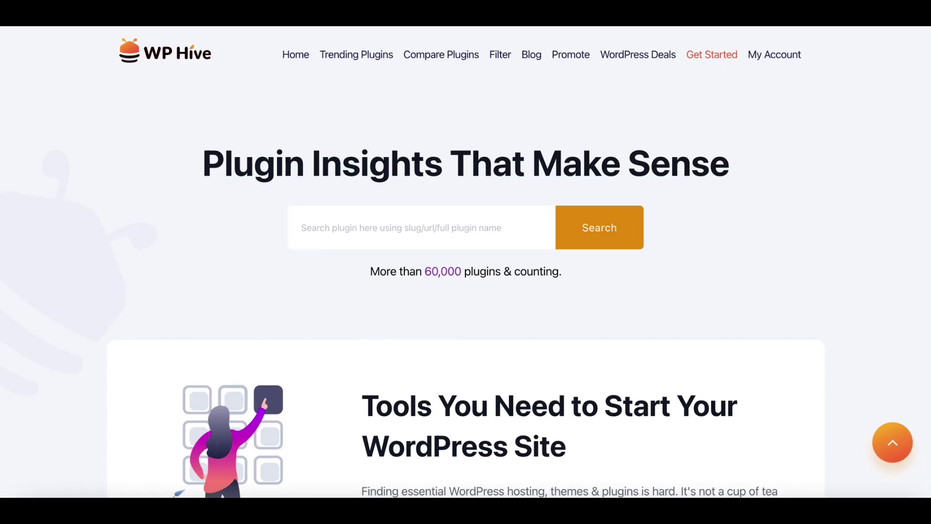
- On WP Hive, search the plugins for updraftplus and open the UpdraftPlus - Backup/Restore insights page
click(322, 227)
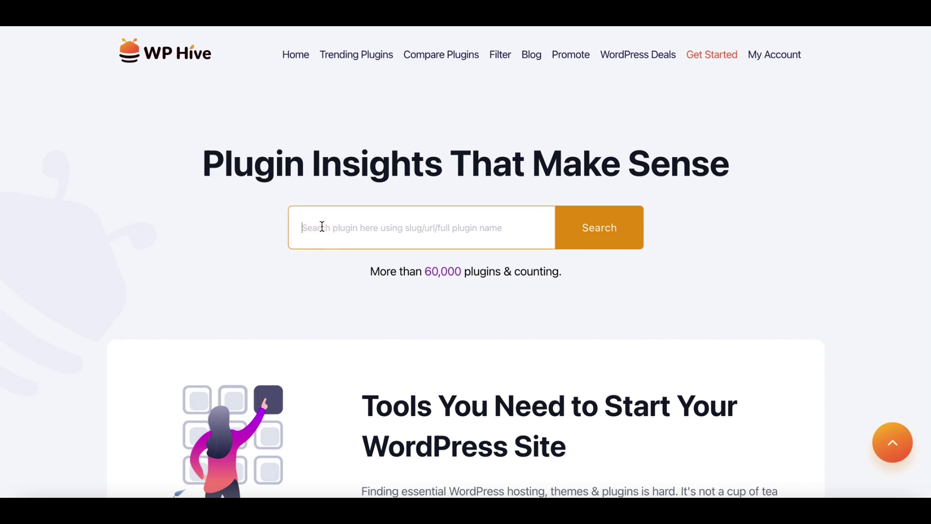
click(322, 227)
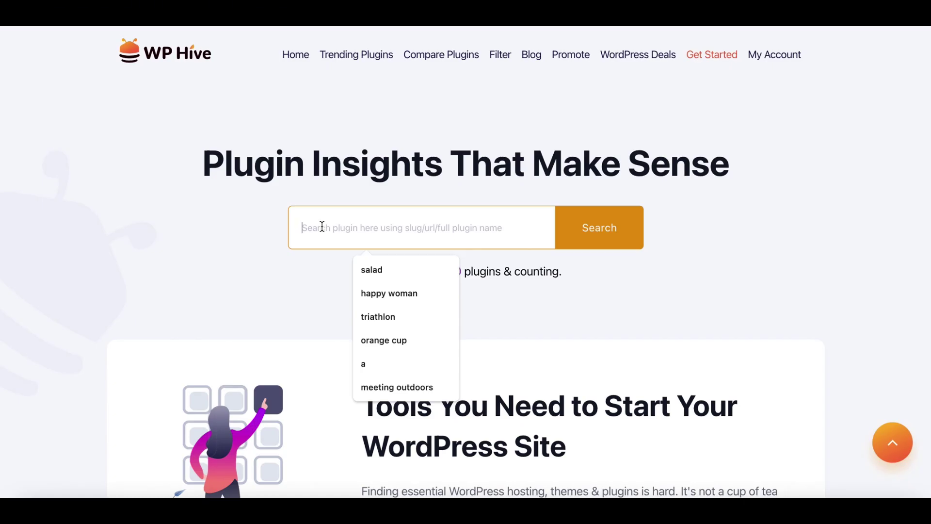
click(239, 233)
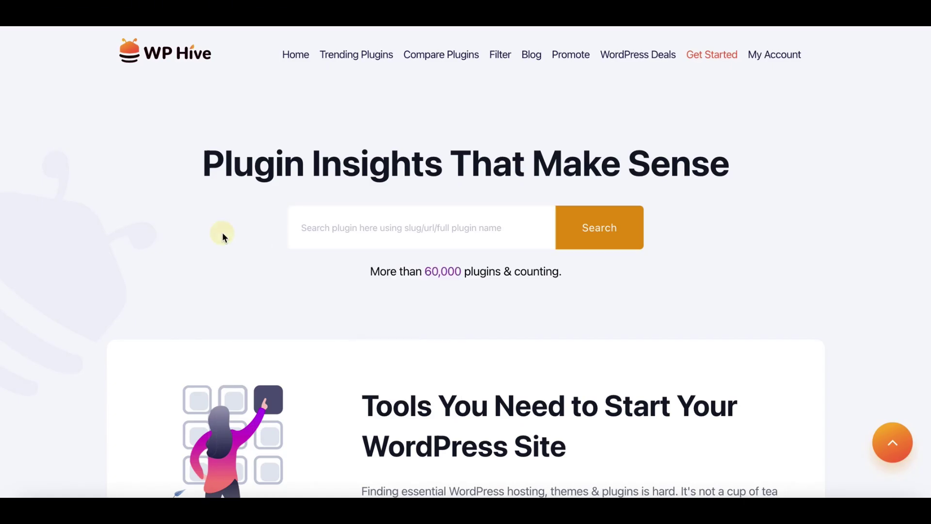
click(324, 228)
text(updra)
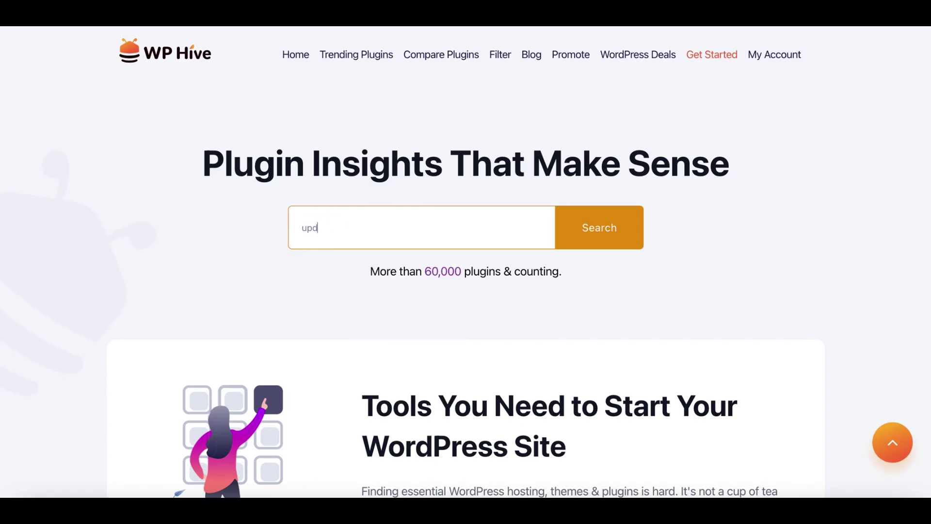
text(ftplus)
click(587, 236)
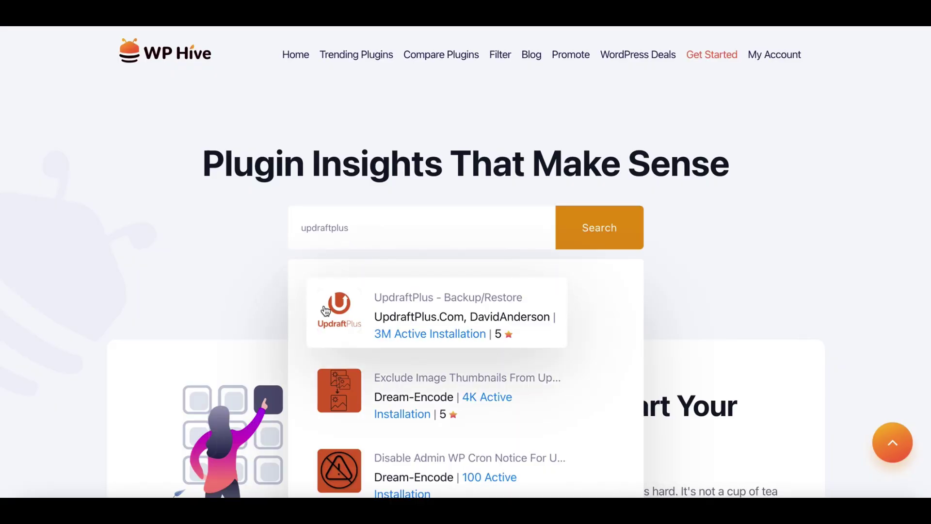
click(398, 304)
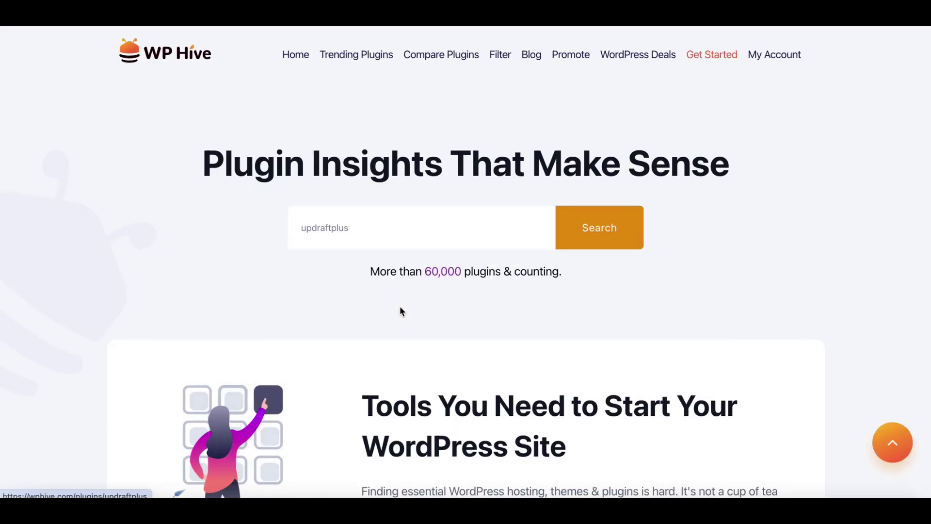
click(361, 298)
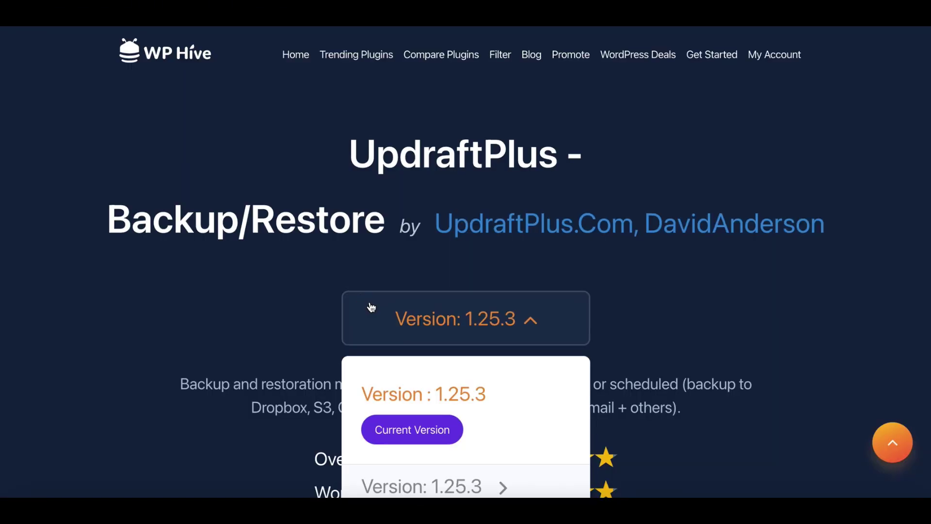
click(382, 264)
- Examine the UpdraftPlus test script results and the download, installation, support and update statistics
scroll(382, 264, down, 8)
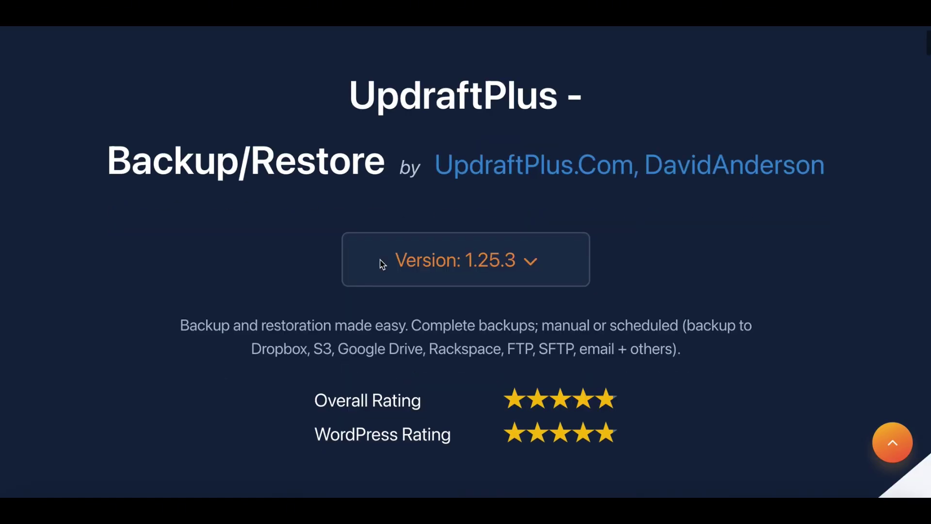
scroll(380, 259, down, 6)
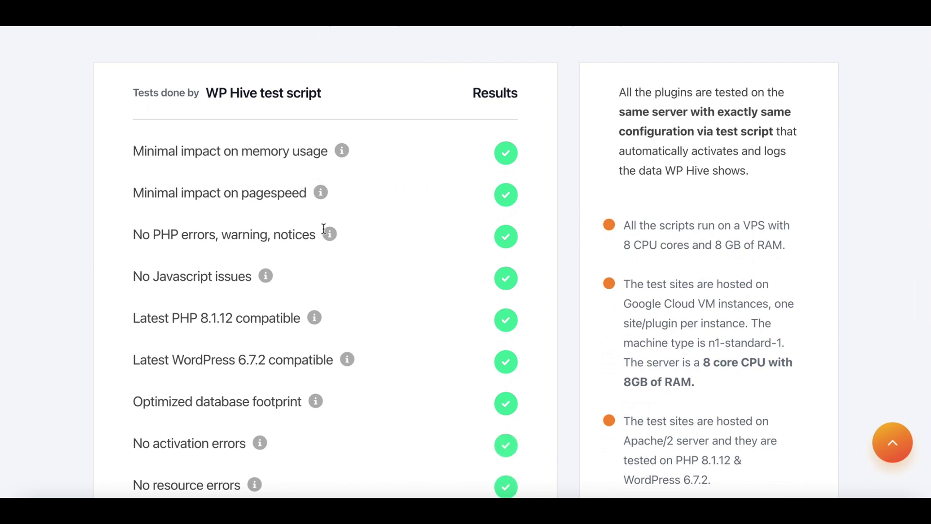
scroll(377, 264, down, 2)
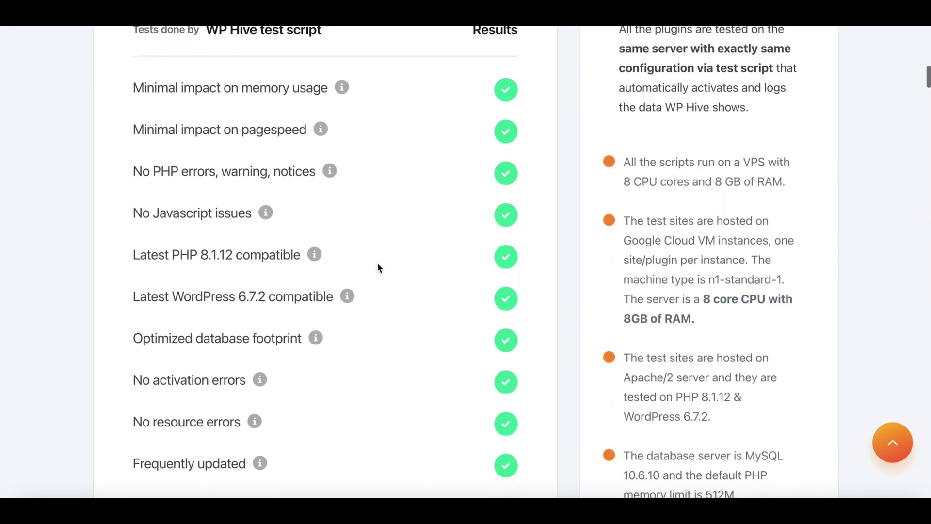
scroll(377, 264, down, 2)
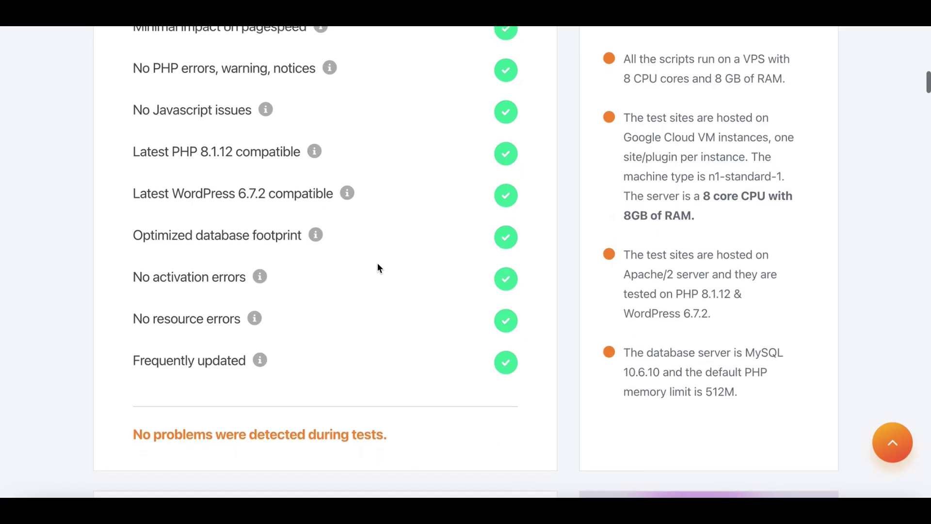
scroll(378, 266, down, 2)
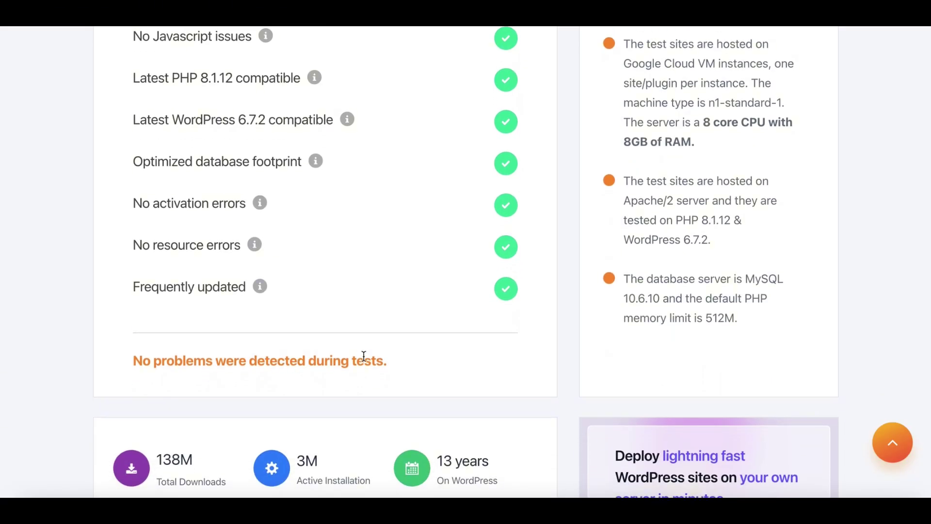
scroll(364, 358, down, 1)
scroll(364, 360, down, 4)
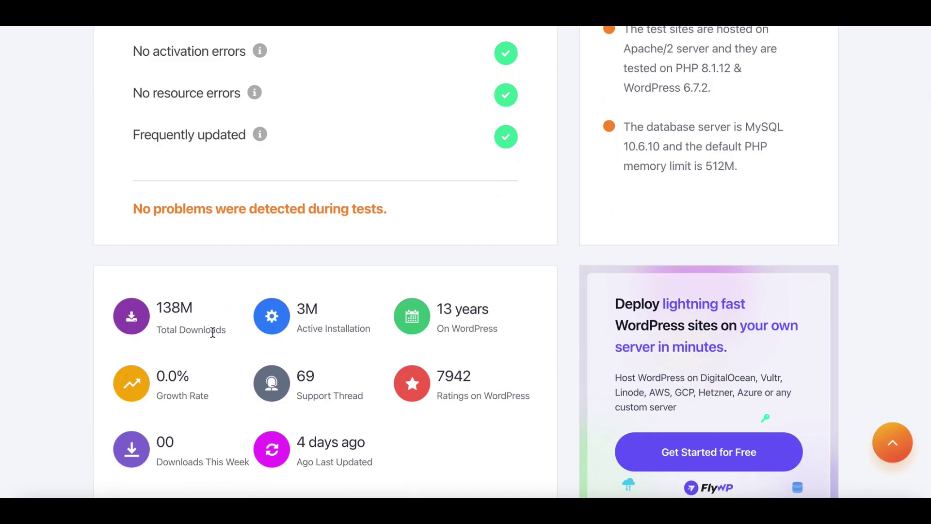
scroll(354, 324, down, 2)
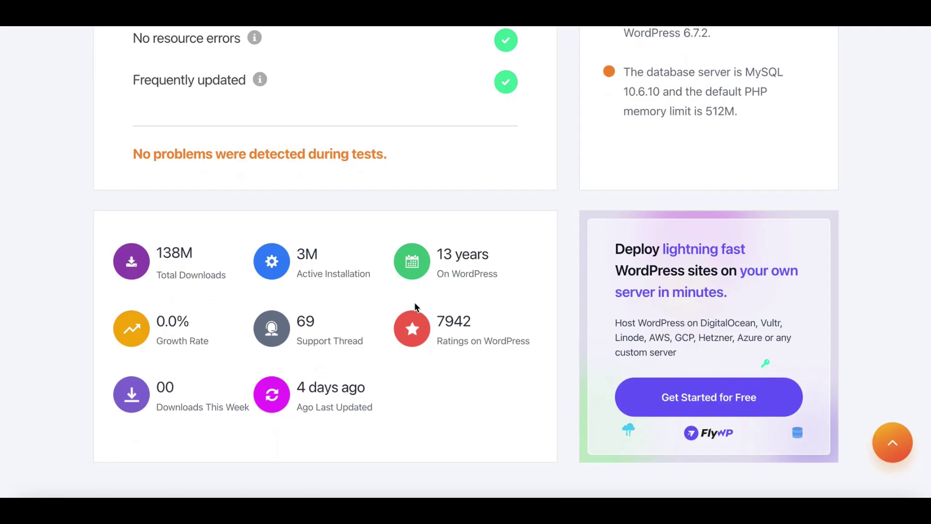
- Return to the plugin's overview and review its version, ratings and the summary of the test results
scroll(414, 303, up, 12)
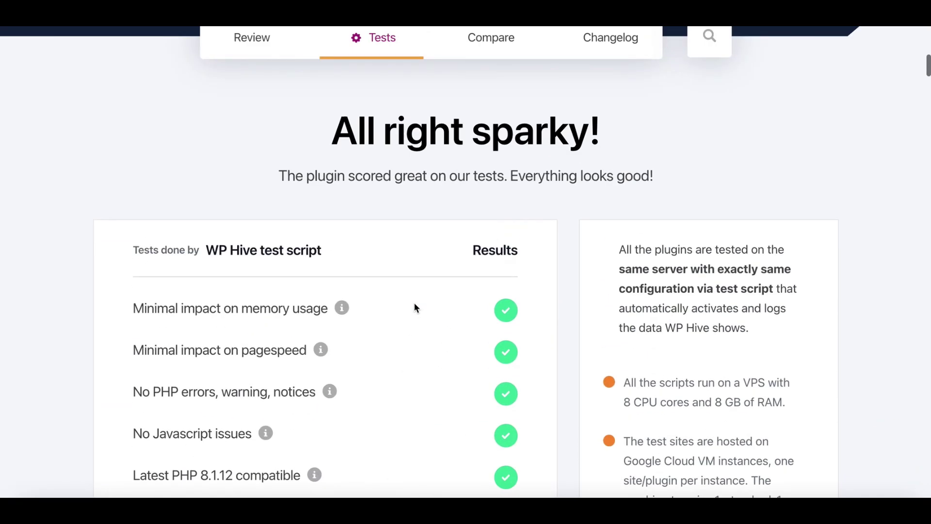
scroll(408, 331, down, 2)
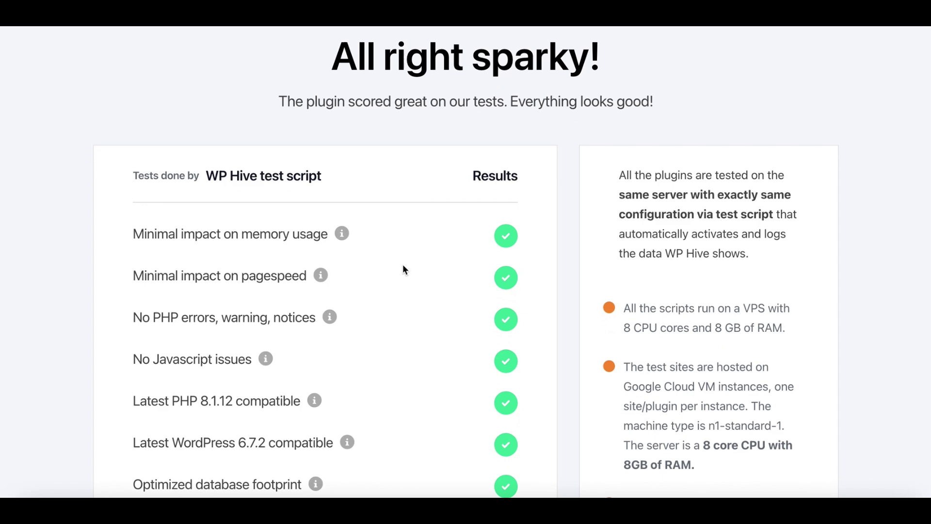
scroll(402, 266, up, 10)
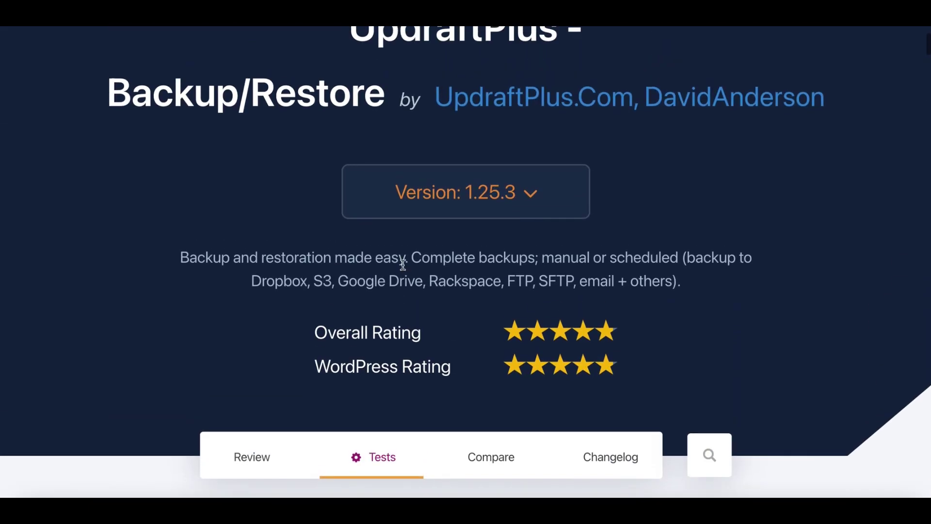
scroll(416, 264, up, 3)
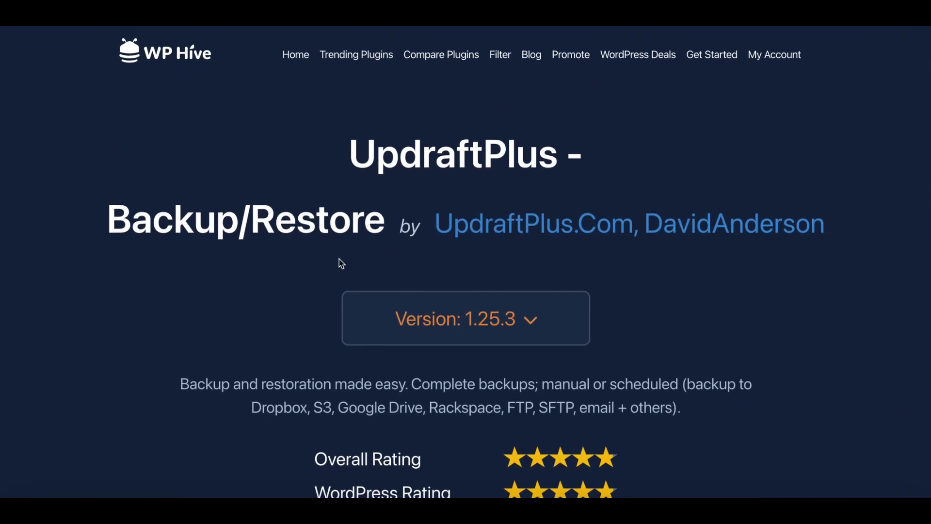
scroll(339, 267, down, 8)
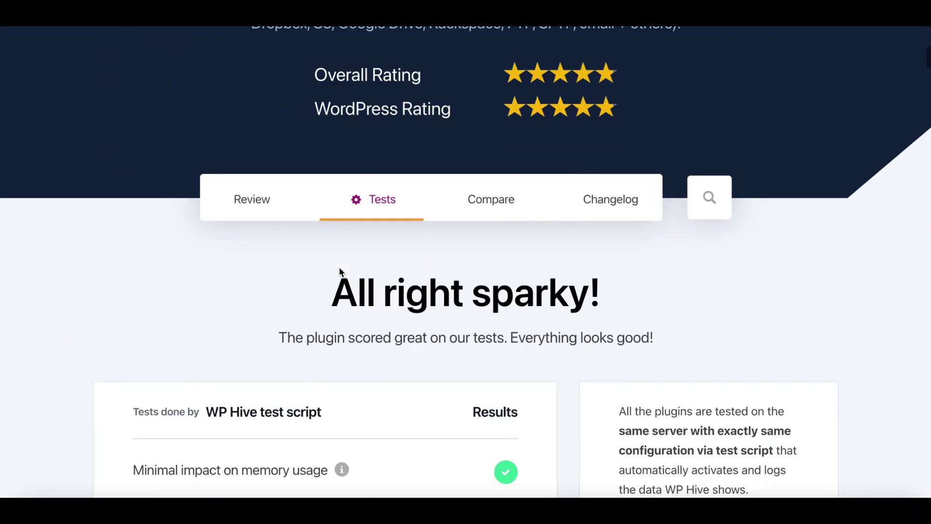
scroll(340, 267, down, 2)
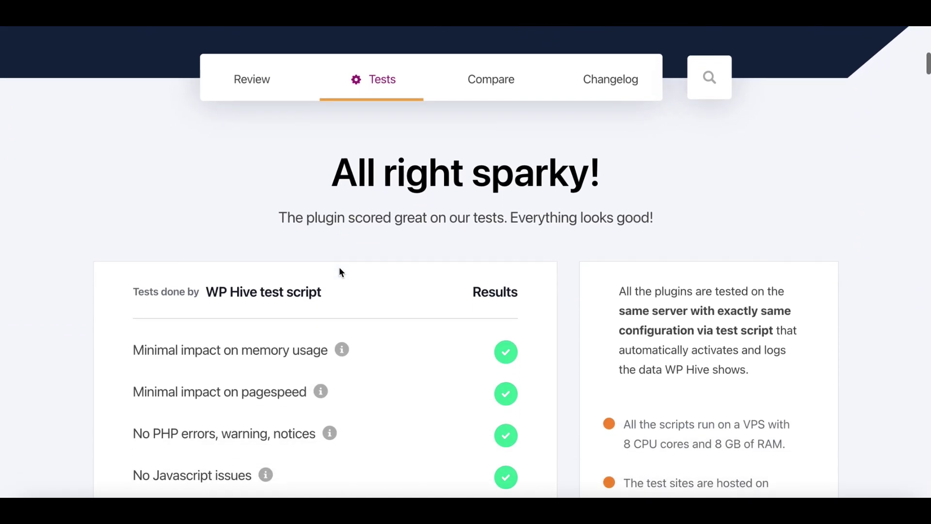